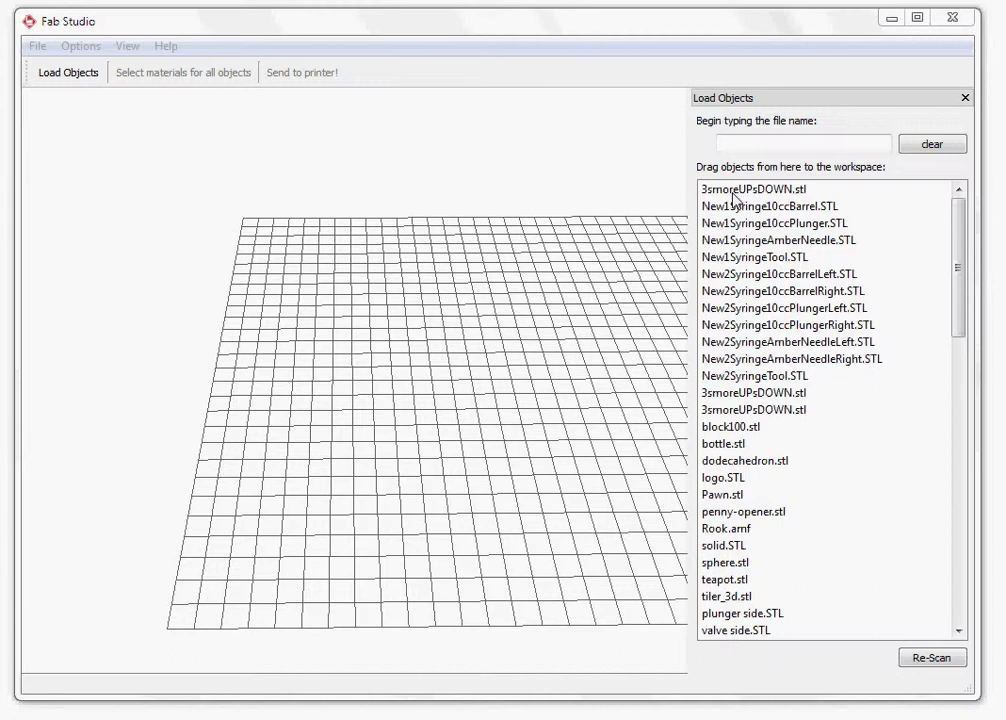
Find dodecahedron.stl by filtering the object list with "do" and place it on the build grid
left_click(815, 143)
type("do")
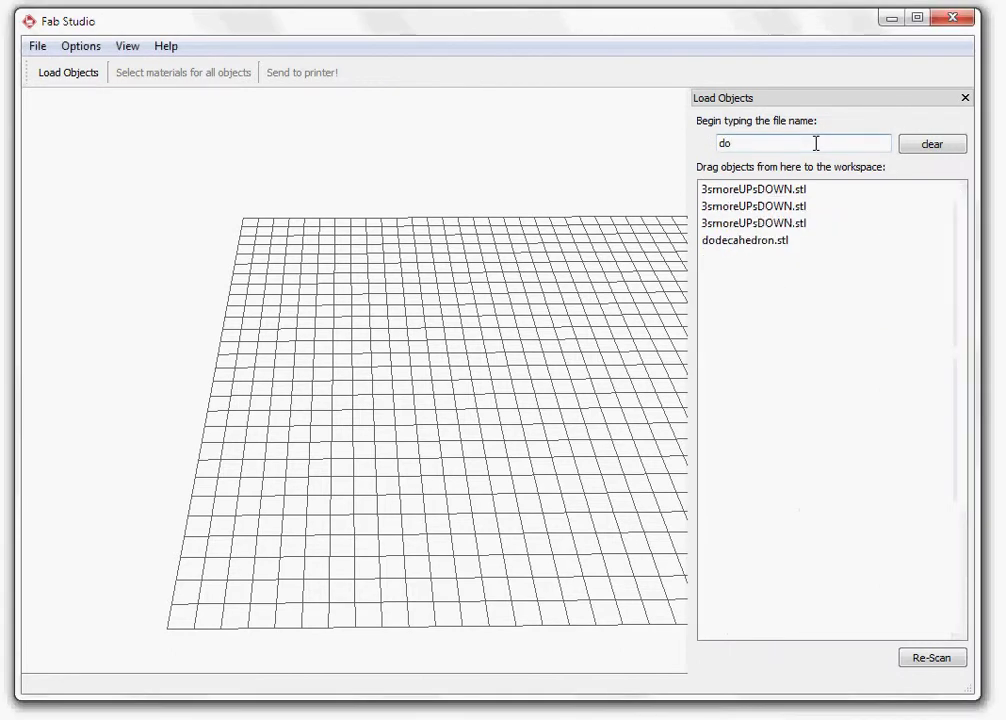
left_click_drag(725, 242, 386, 336)
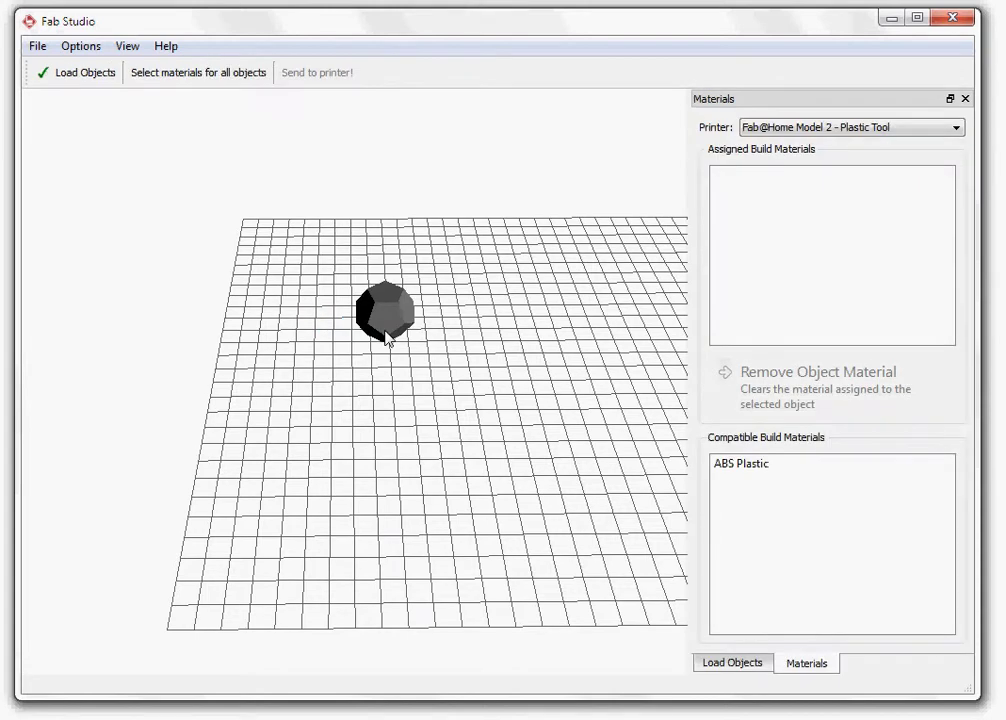
Clear the object filter and add 3smoreUPsDOWN.stl to the build grid beside the dodecahedron
left_click(128, 48)
left_click(143, 69)
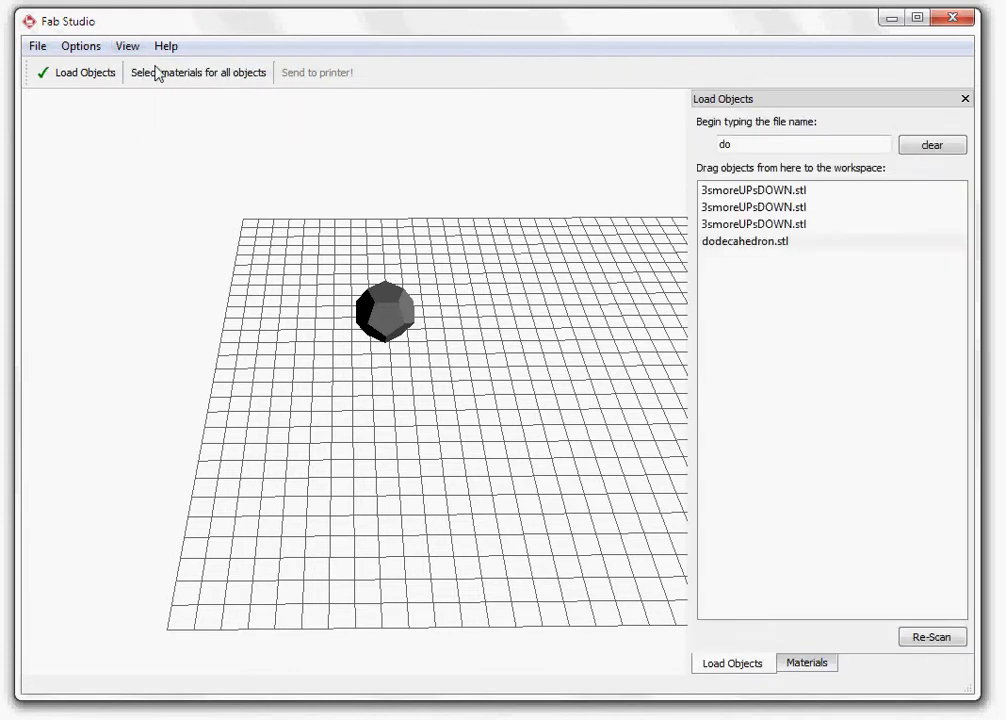
left_click(932, 148)
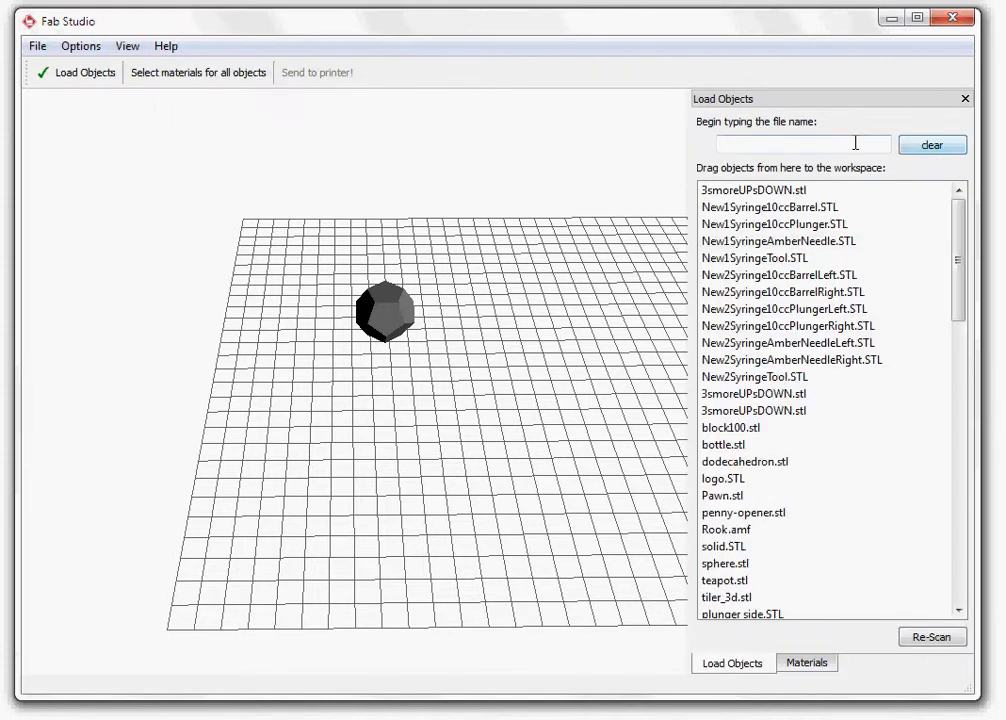
type("fa")
key("BackSpace")
key("BackSpace")
left_click_drag(780, 193, 405, 362)
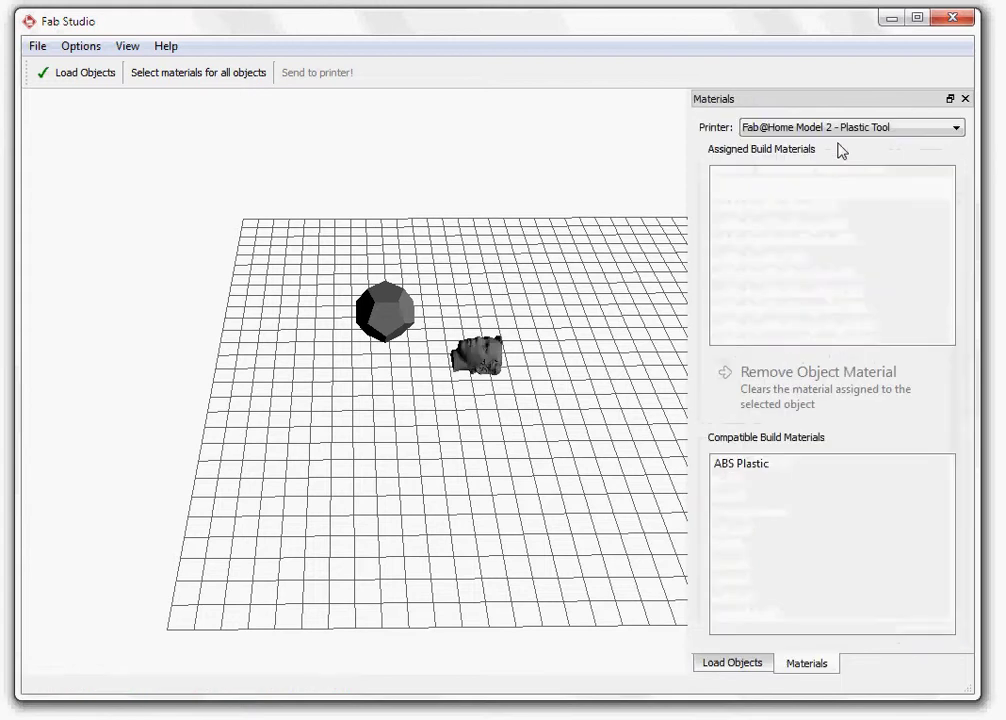
Filter the object list with "bot" and add bottle.stl to the build grid in front of the dodecahedron
left_click(128, 47)
left_click(139, 67)
left_click(780, 146)
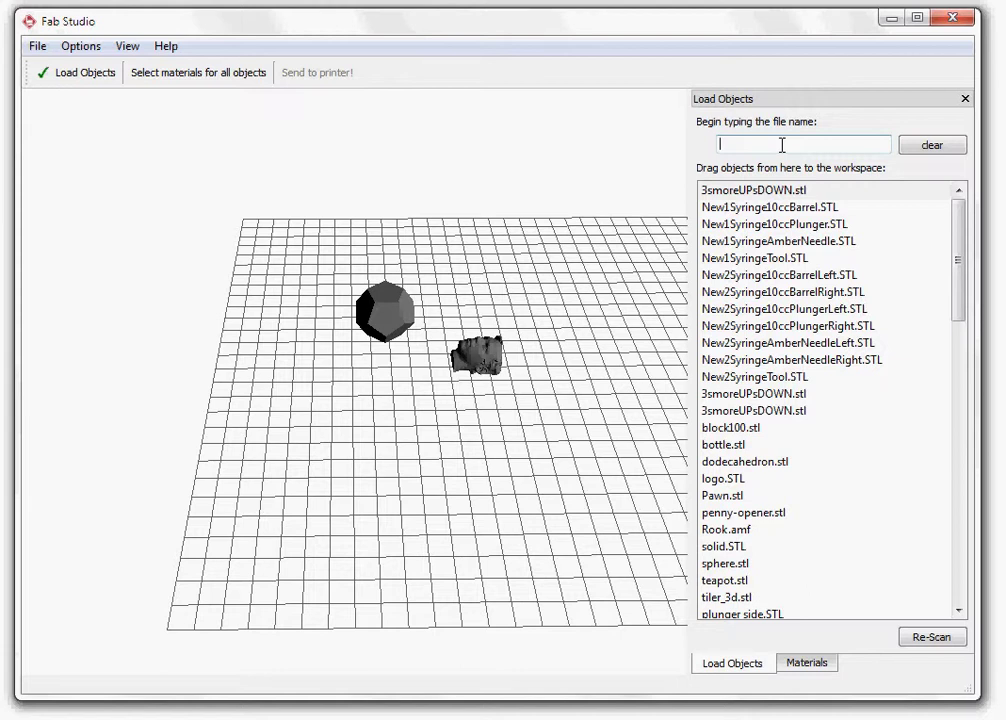
type("bot")
left_click_drag(718, 191, 332, 410)
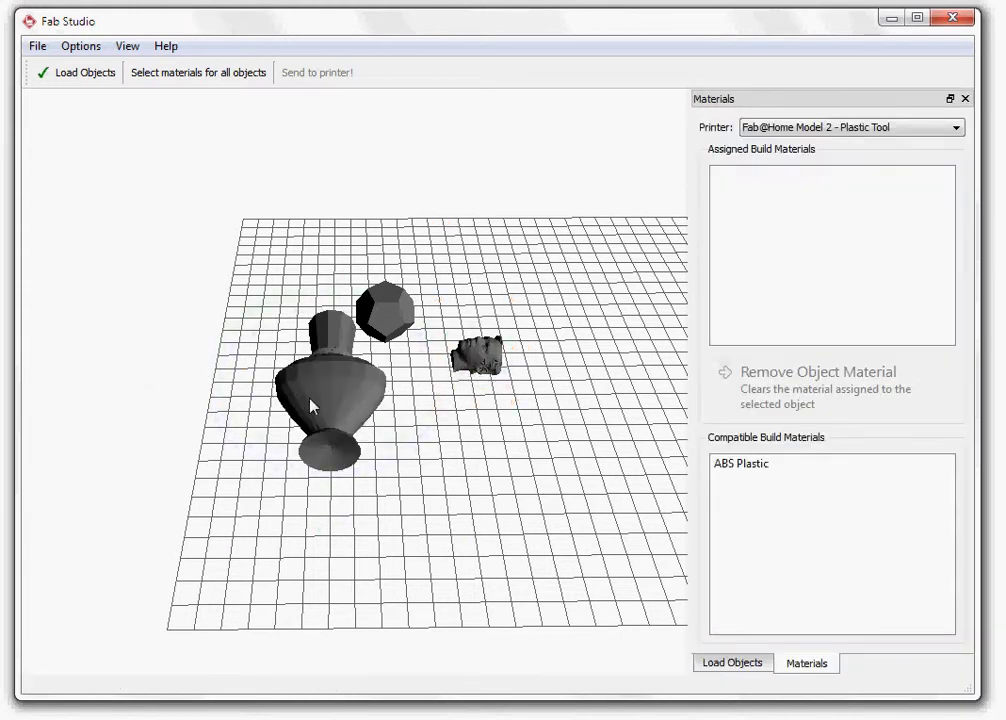
Shift the bottle slightly away from the dodecahedron and remove the 3smoreUPsDOWN object by moving it off the build grid
left_click(311, 405)
left_click(352, 359)
left_click(320, 442)
left_click_drag(329, 518, 294, 485)
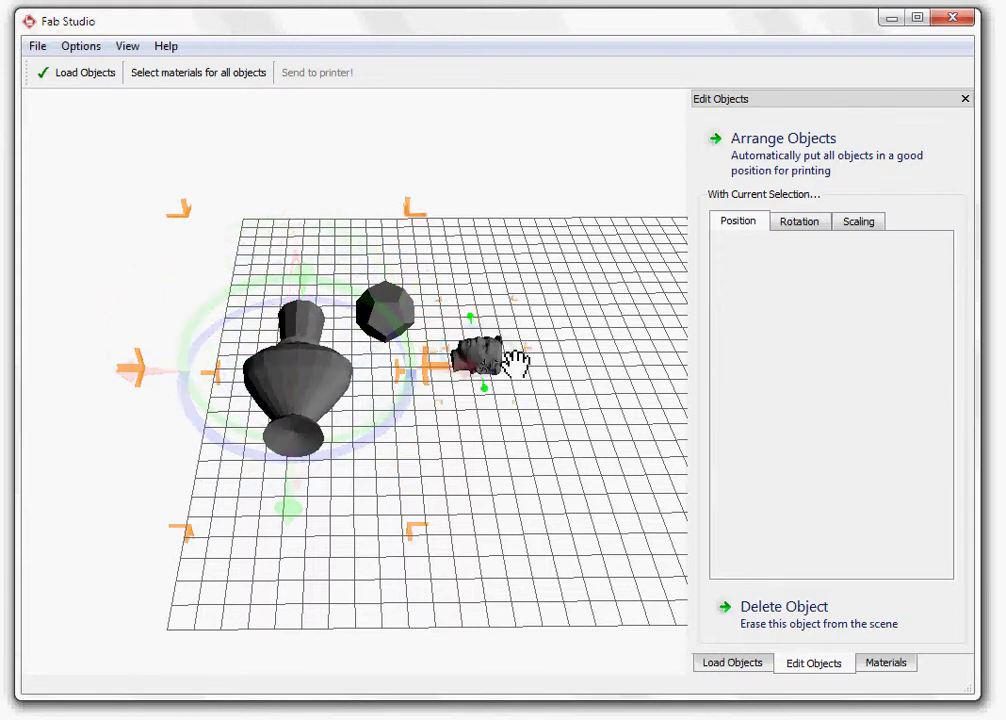
left_click_drag(531, 350, 181, 275)
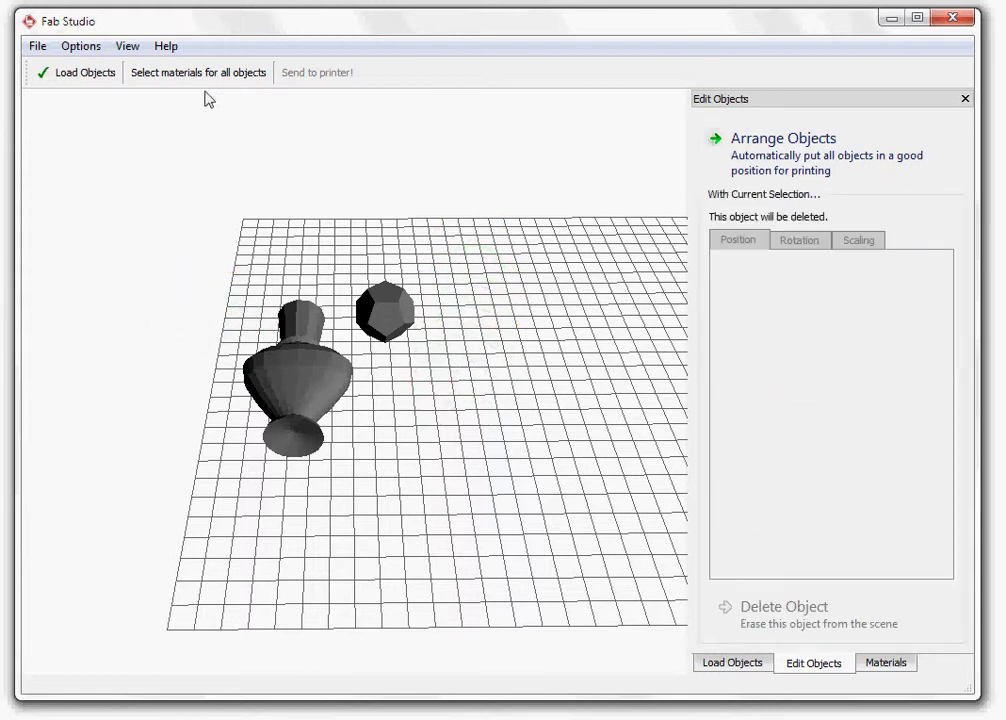
Clear the "bot" filter and place 3smoreUPsDOWN.stl on the build grid again
left_click(98, 84)
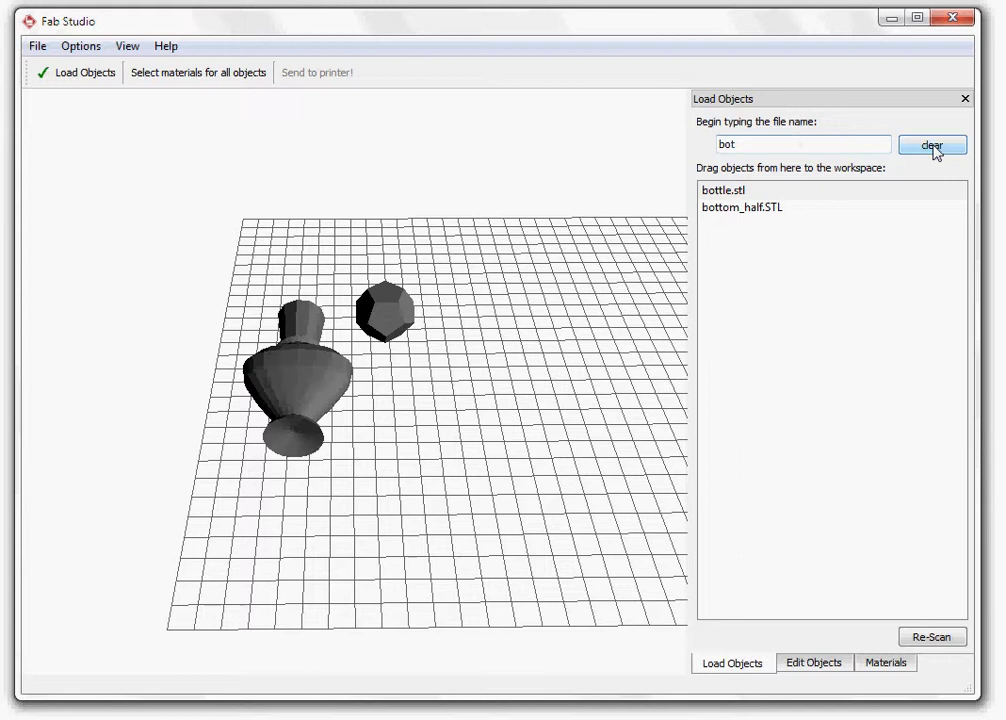
left_click(760, 192)
left_click(932, 146)
left_click(790, 191)
left_click_drag(790, 193, 478, 375)
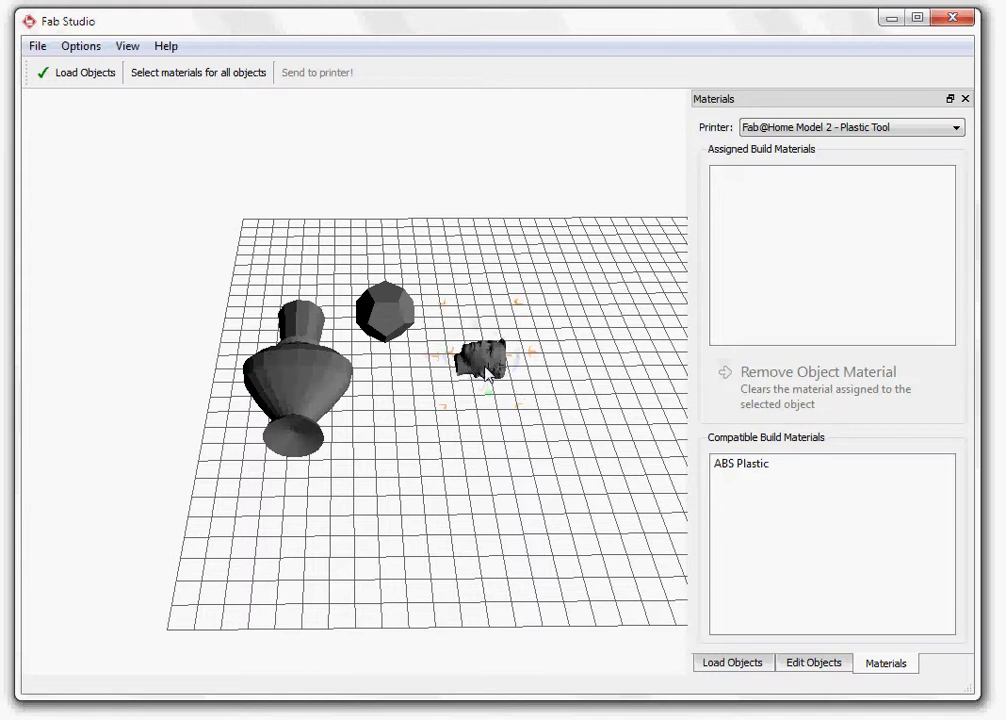
Delete the 3smoreUPsDOWN object from the scene using the object editing options
left_click(487, 357)
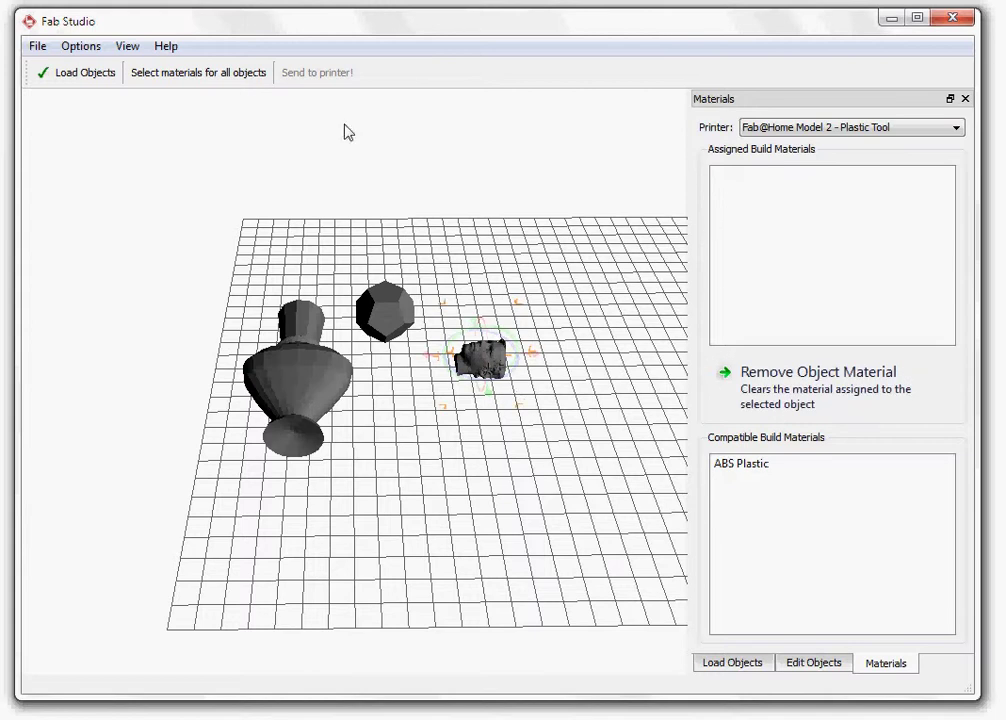
left_click(127, 48)
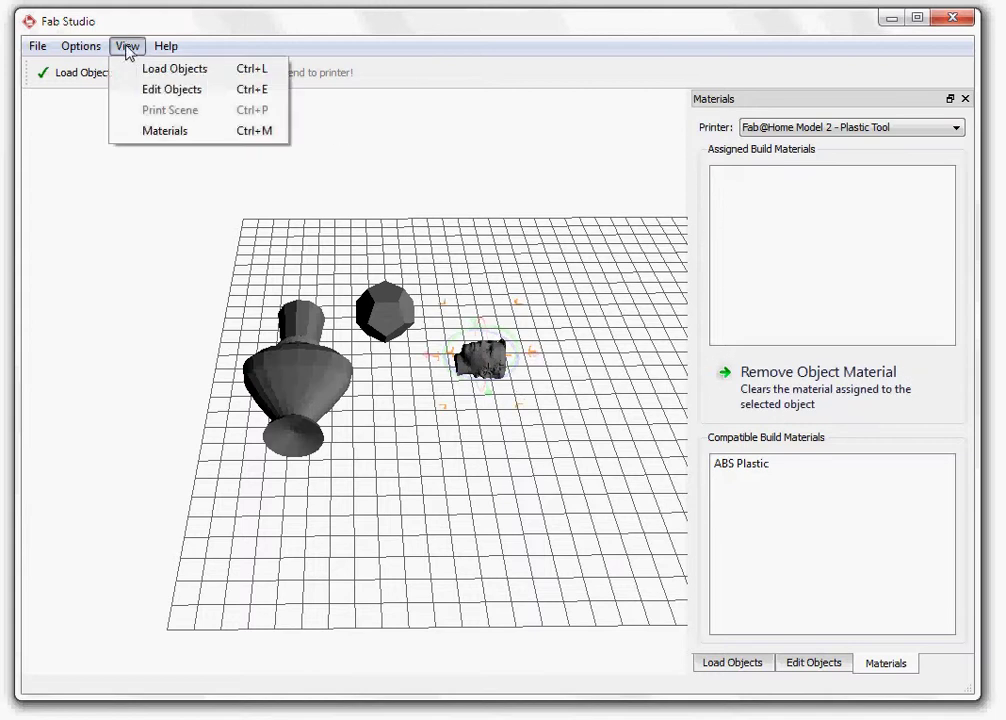
left_click(163, 92)
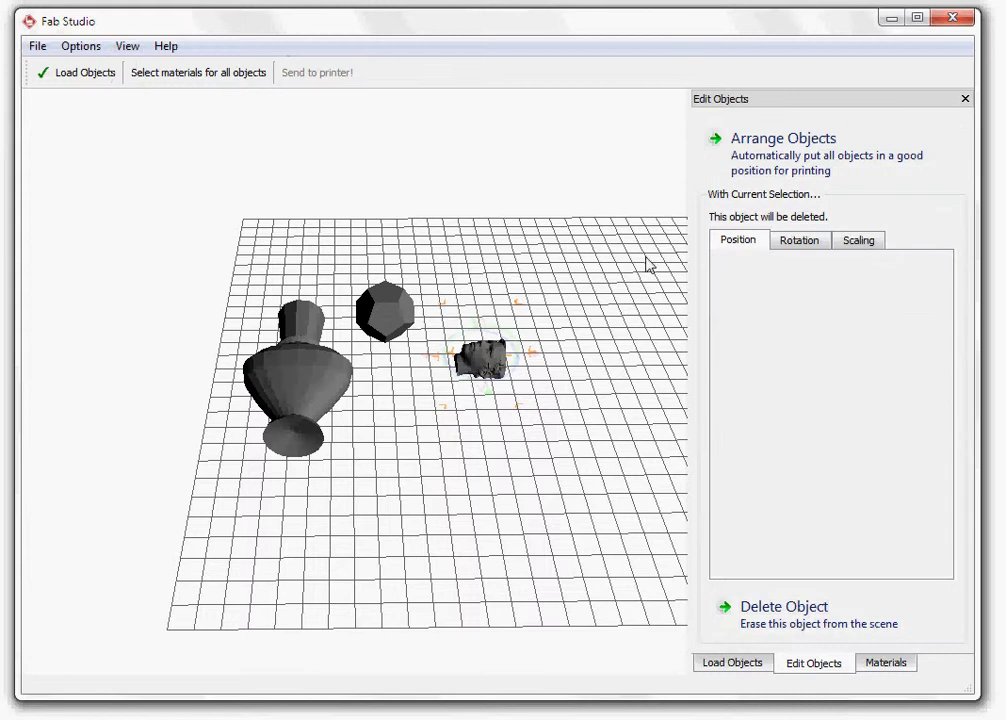
left_click(795, 624)
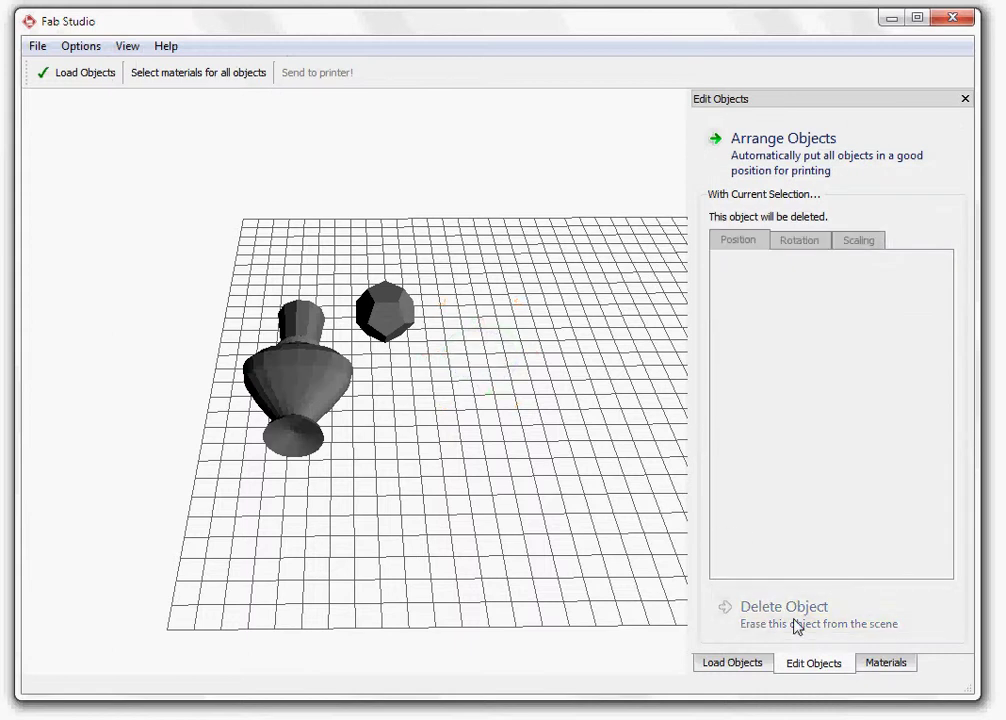
Move the dodecahedron over the bottle's base and automatically arrange all objects for printing
mouse_move(406, 303)
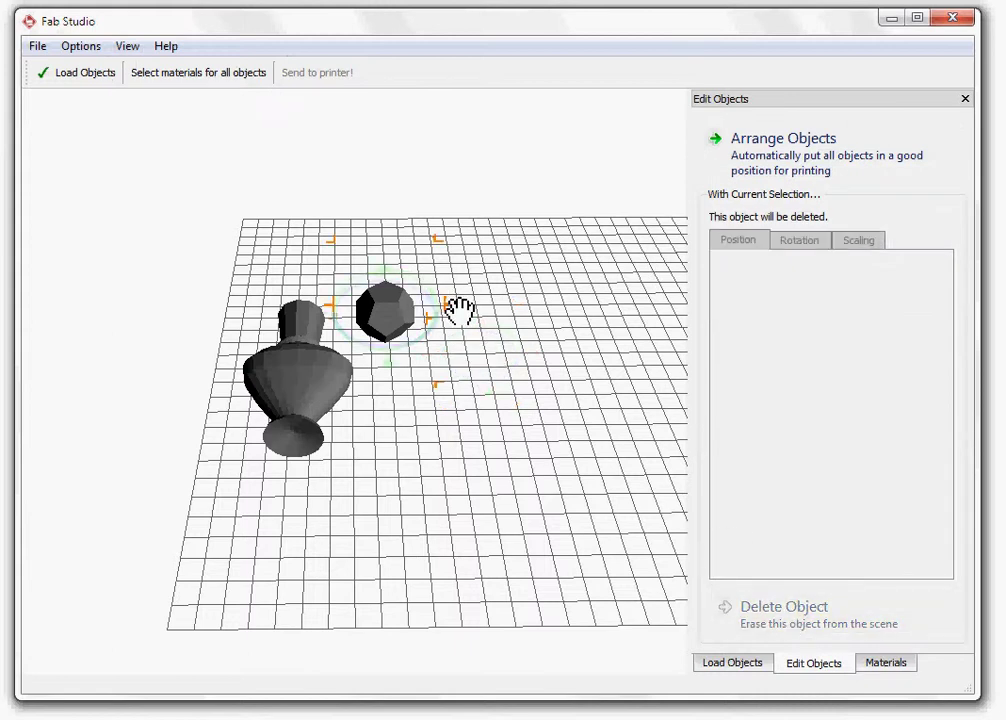
left_click_drag(466, 311, 415, 418)
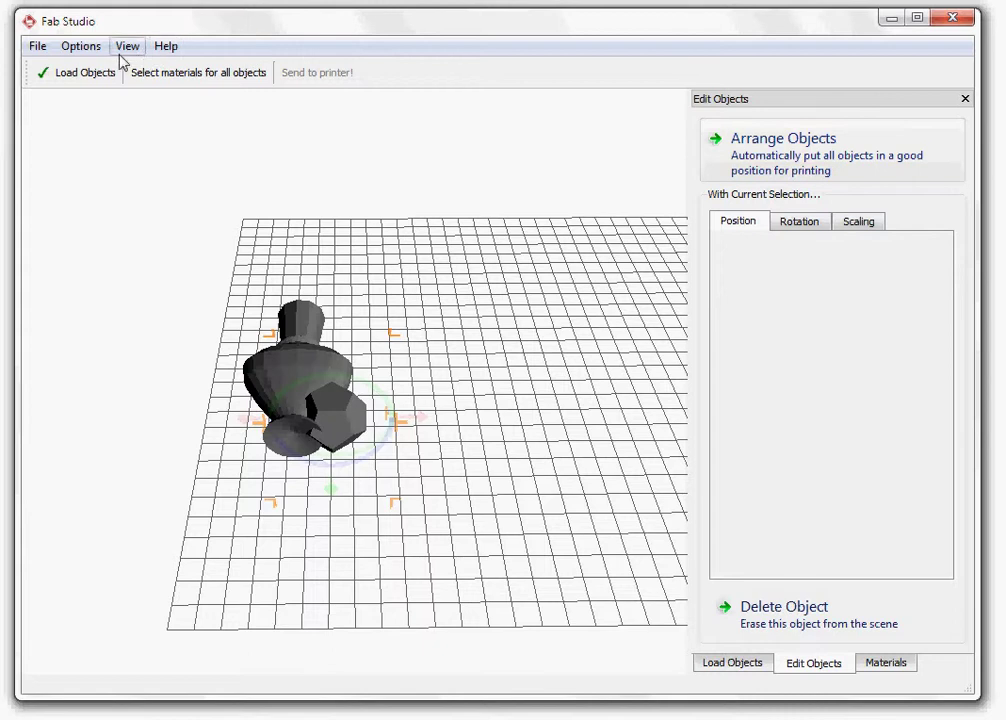
left_click(156, 77)
left_click(128, 46)
left_click(165, 92)
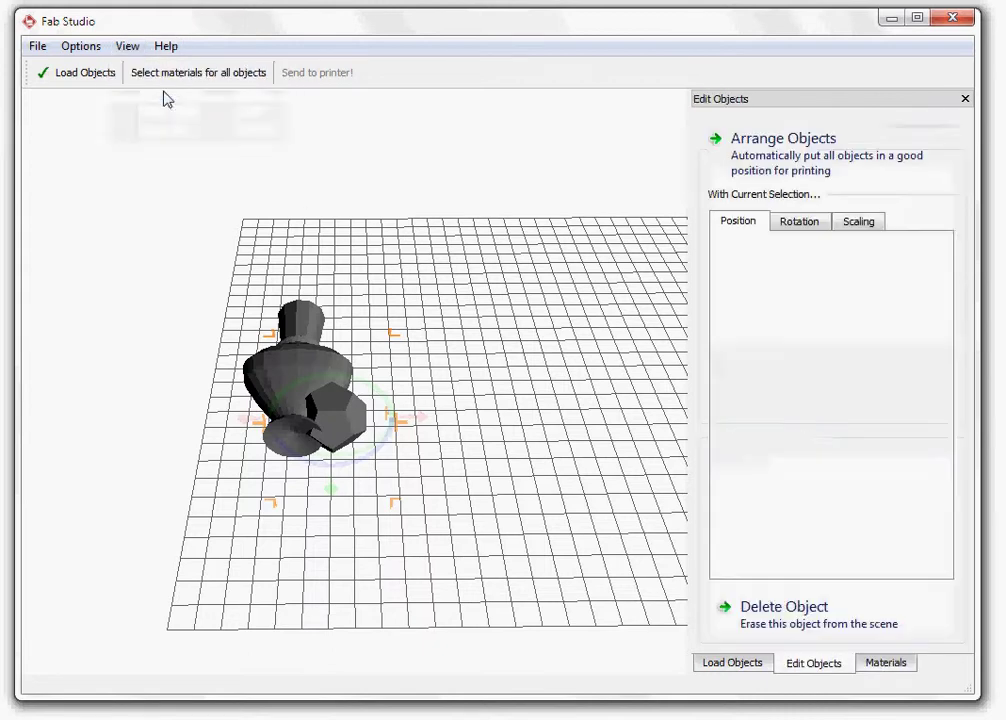
left_click(781, 167)
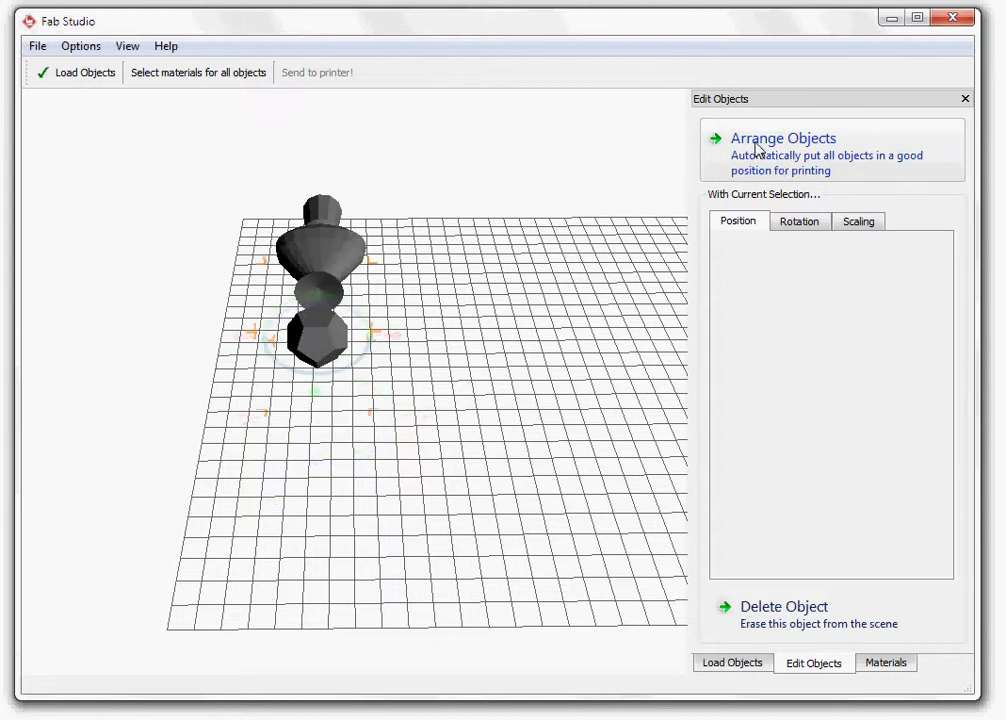
Scale the bottle down to roughly half its size and deselect the objects
left_click(316, 218)
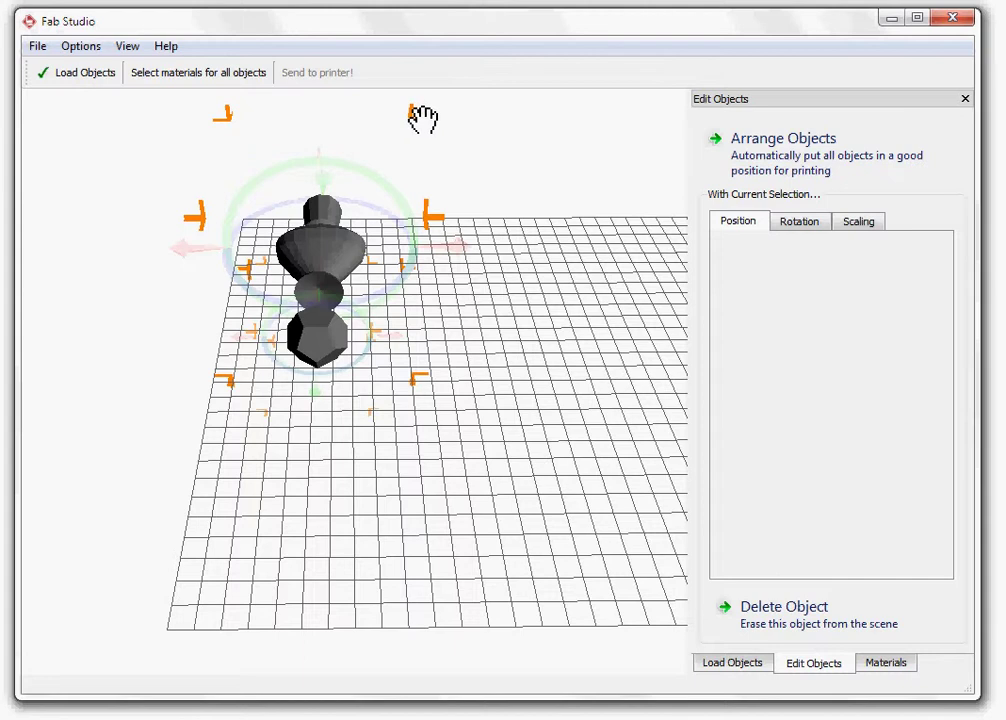
left_click_drag(422, 118, 397, 200)
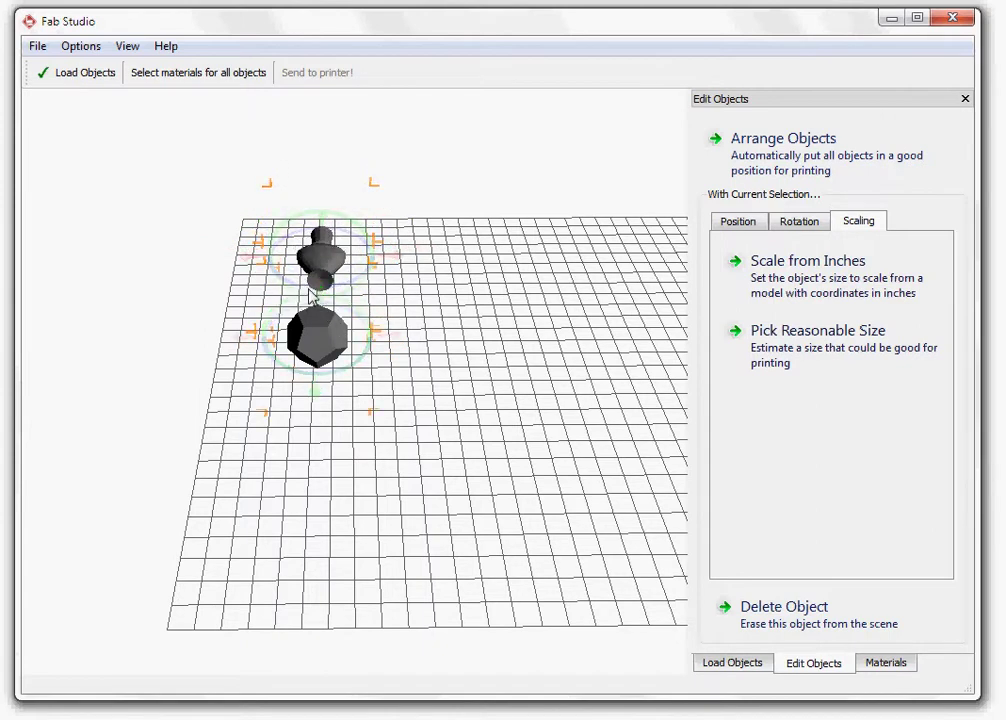
left_click(507, 257)
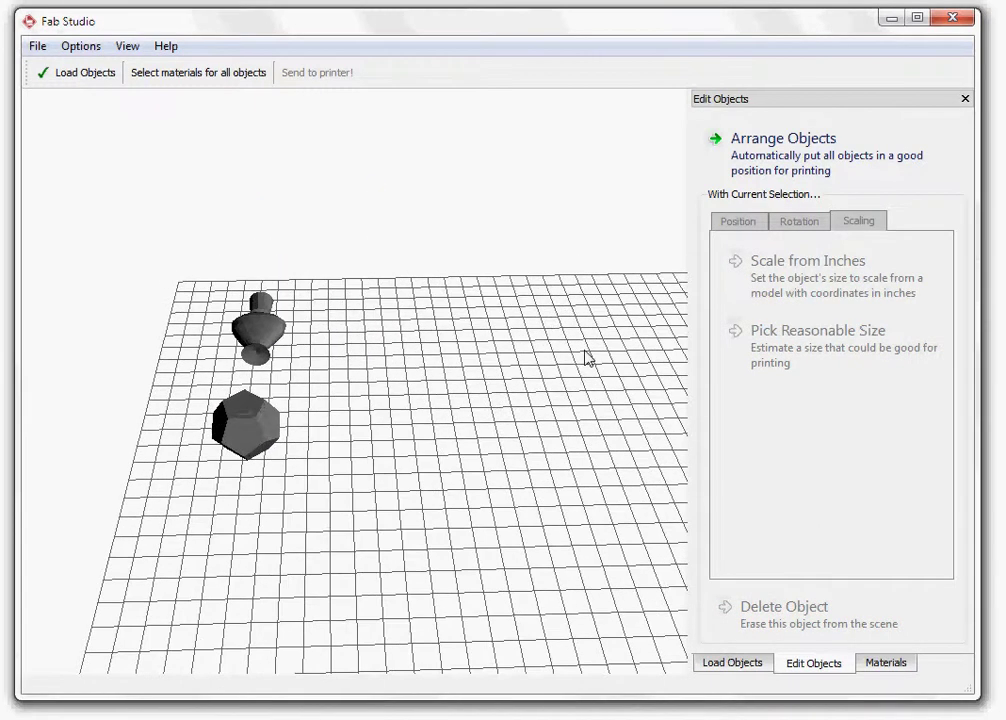
Assign ABS Plastic as the build material for both the bottle and the dodecahedron
left_click_drag(586, 359, 90, 458)
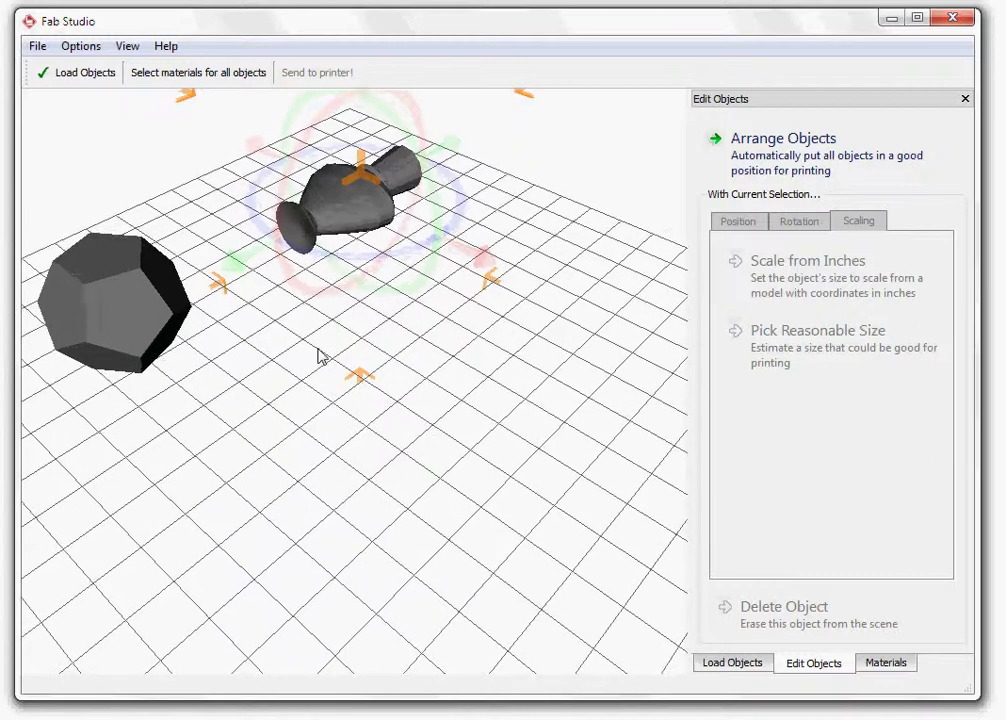
left_click(465, 443)
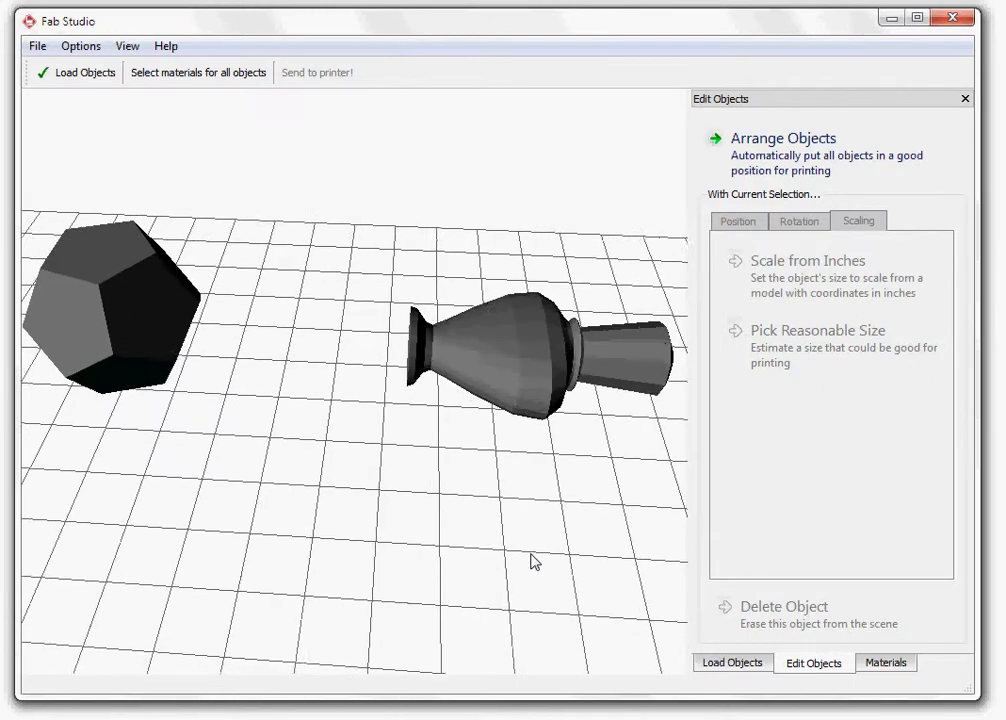
left_click(490, 355)
left_click(110, 300)
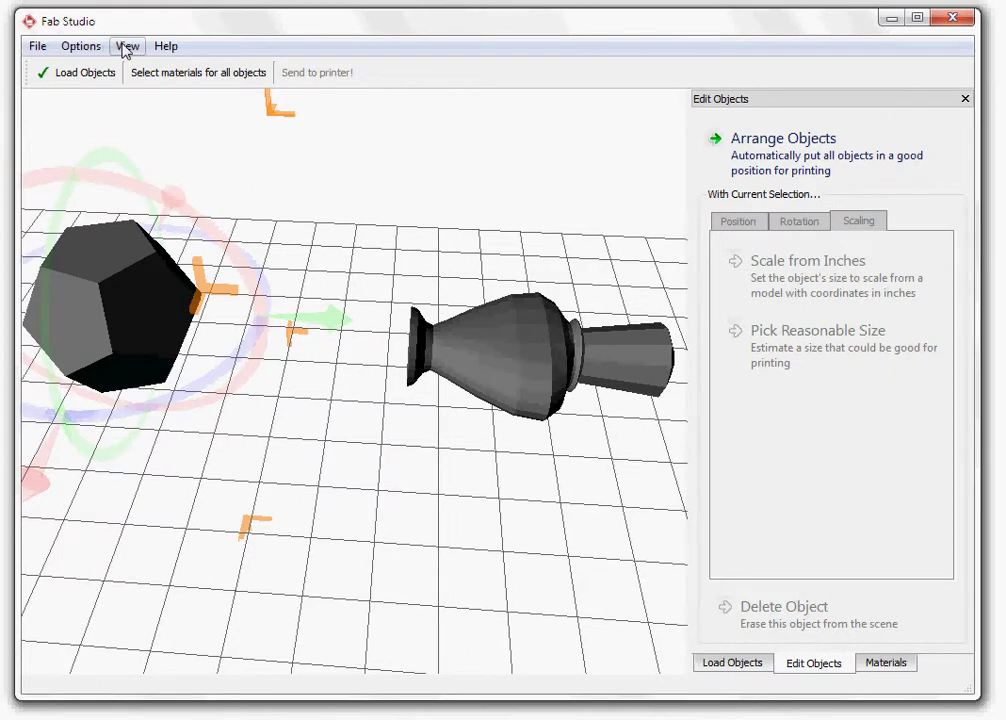
left_click(162, 76)
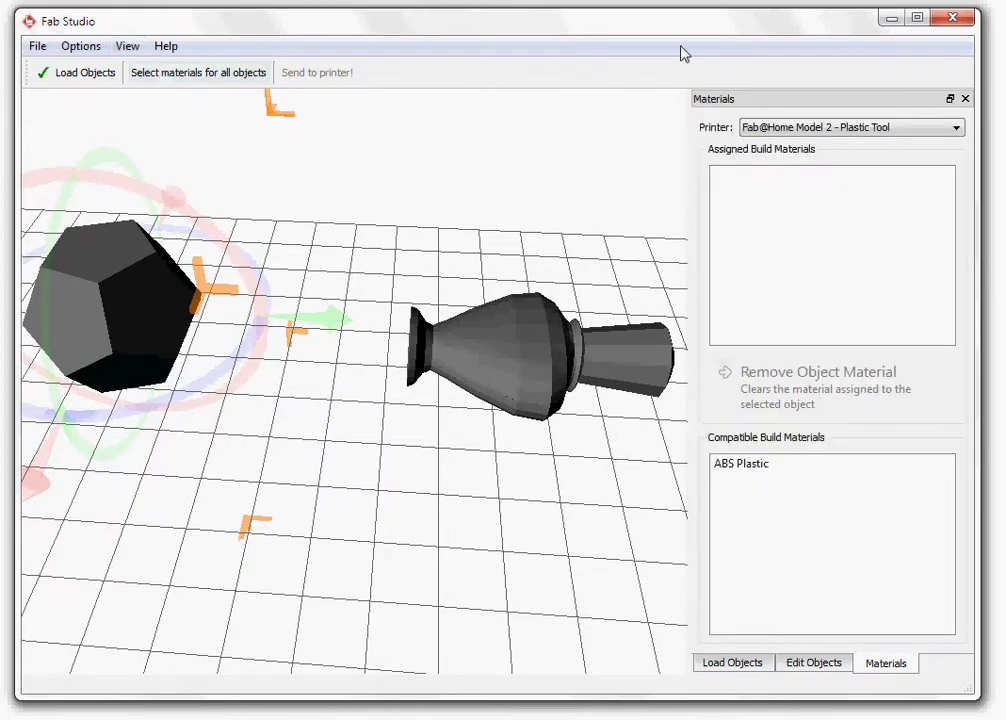
left_click_drag(737, 472, 540, 355)
left_click_drag(777, 189, 125, 290)
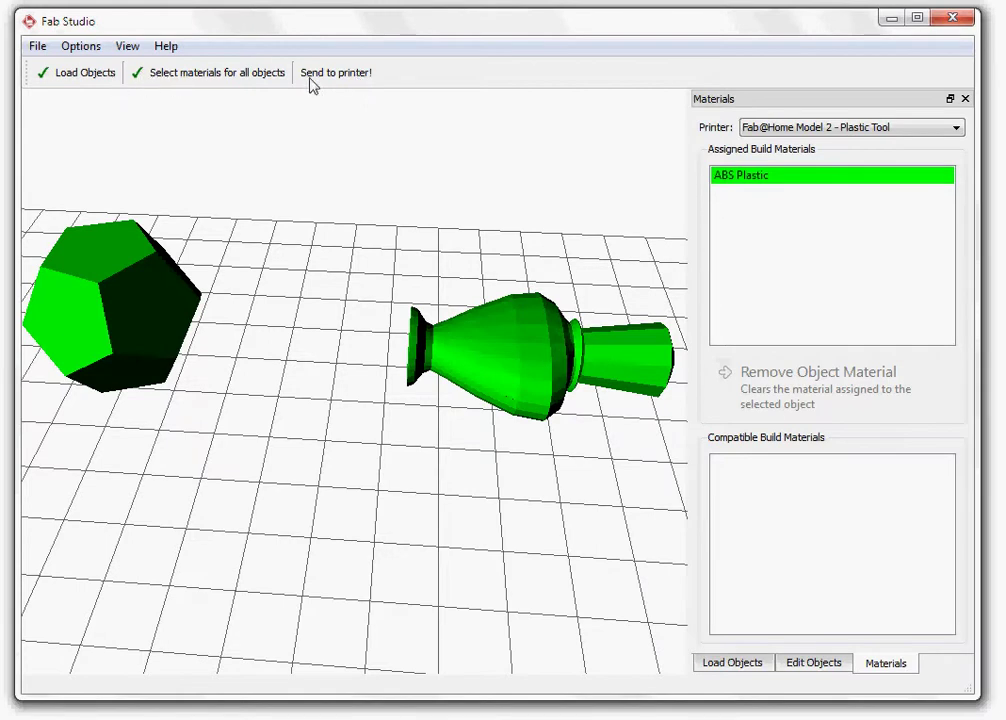
Create the print job for the scene with the ABS Plastic bottle and dodecahedron
left_click(341, 78)
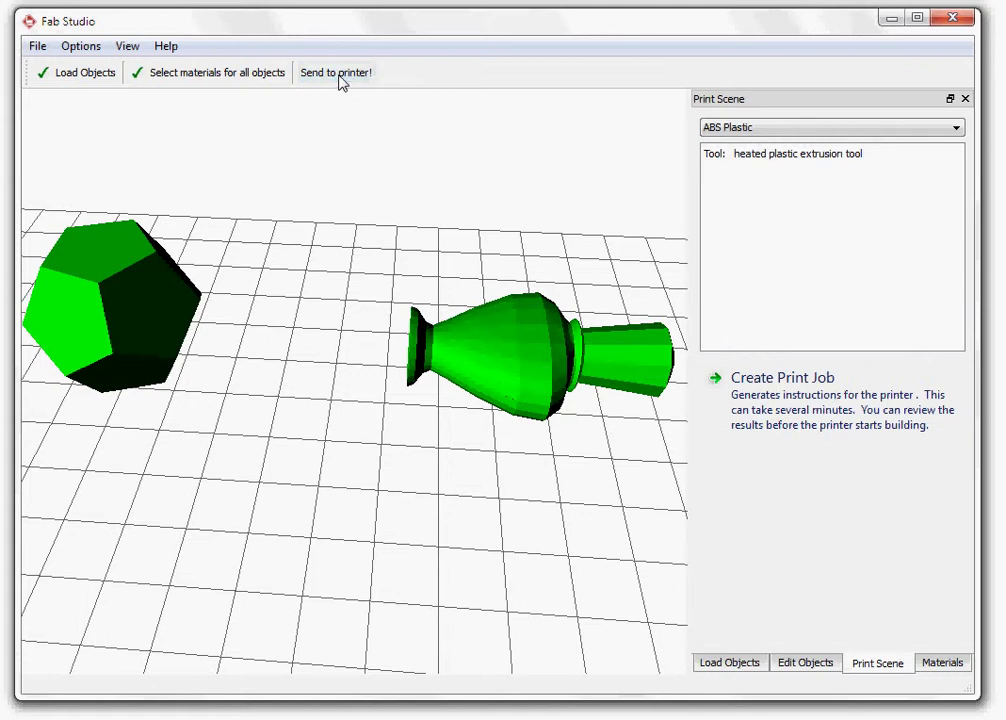
left_click(870, 422)
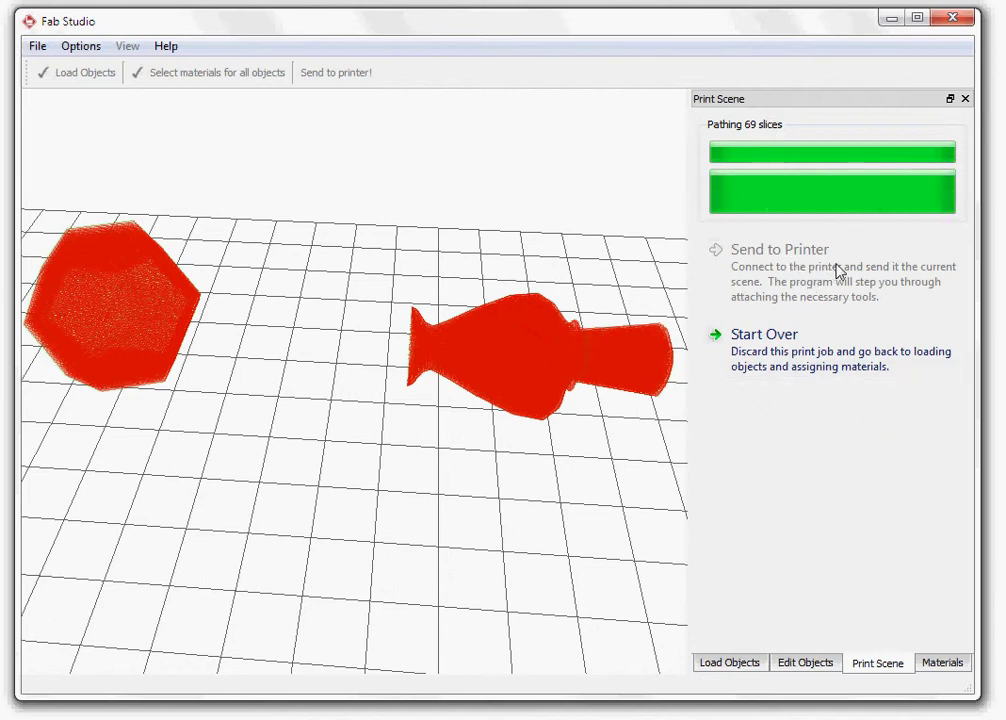
left_click(838, 272)
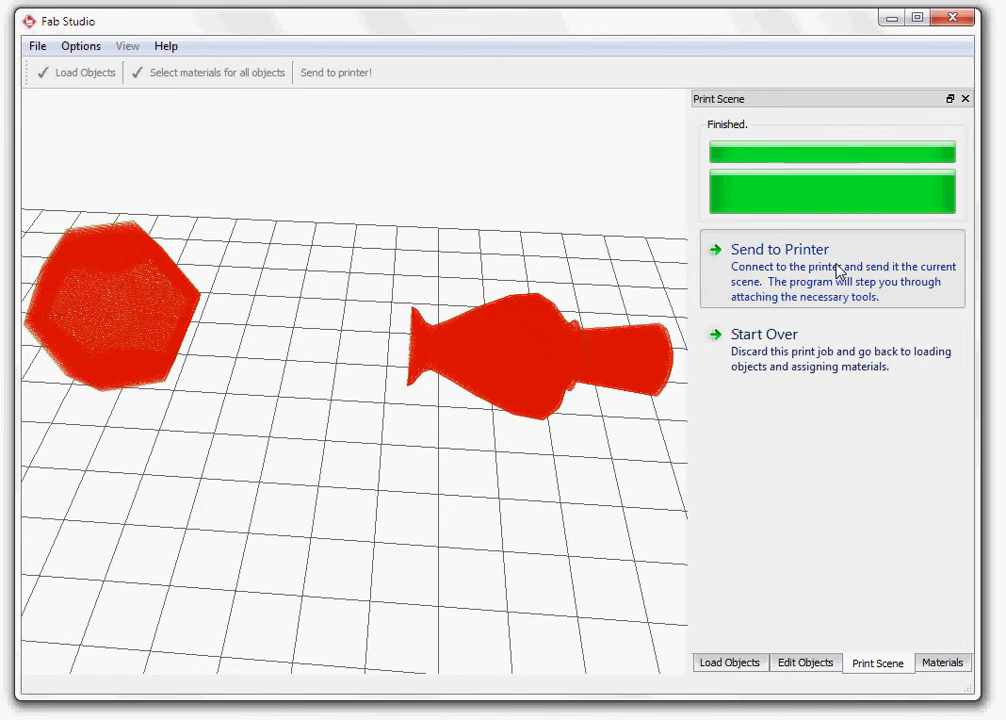